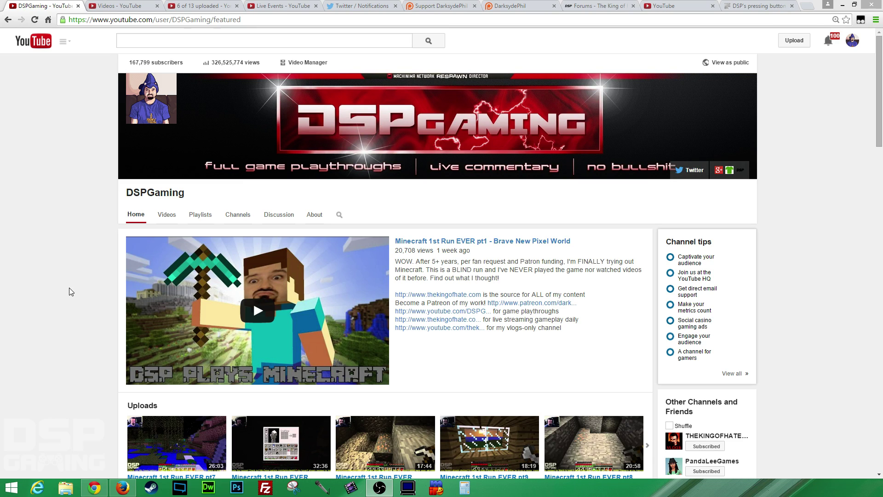
# Bring the DSPGaming channel window forward and browse its shelves down to Resident Evil Revelations 2.
pyautogui.click(68, 262)
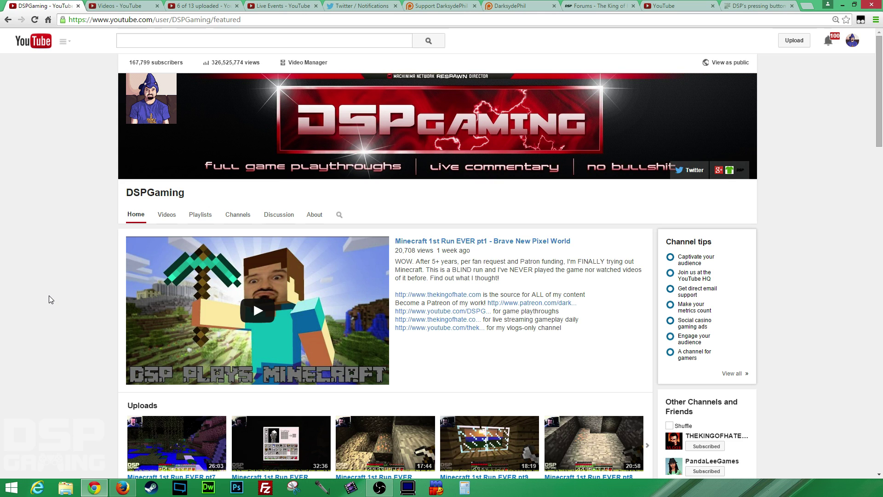
pyautogui.scroll(-3, 50, 298)
pyautogui.scroll(-2, 77, 300)
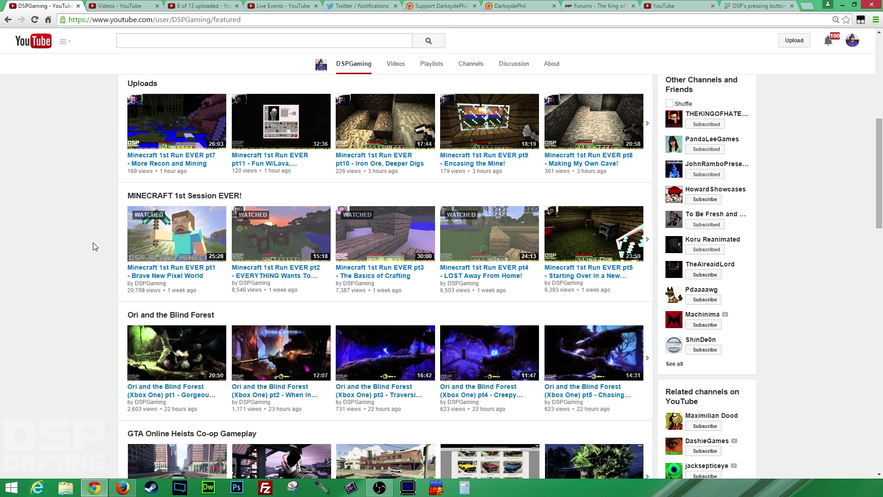
pyautogui.scroll(-2, 95, 247)
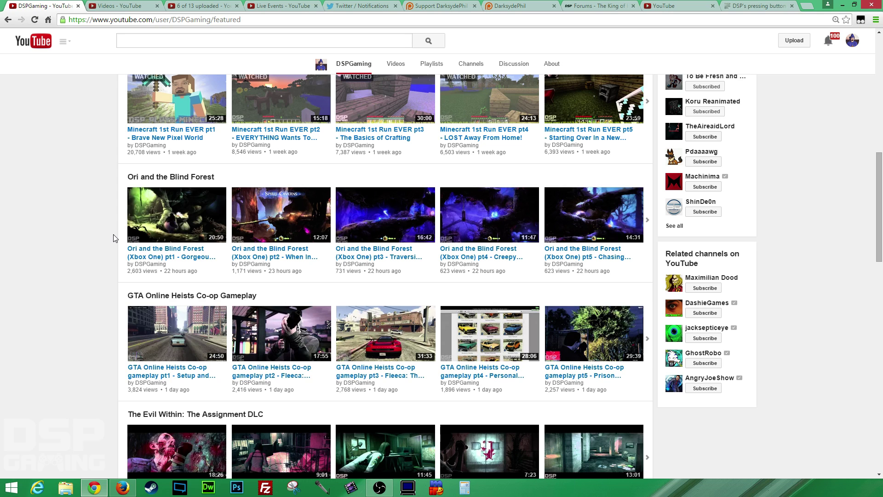
pyautogui.scroll(-2, 115, 237)
pyautogui.scroll(-1, 69, 249)
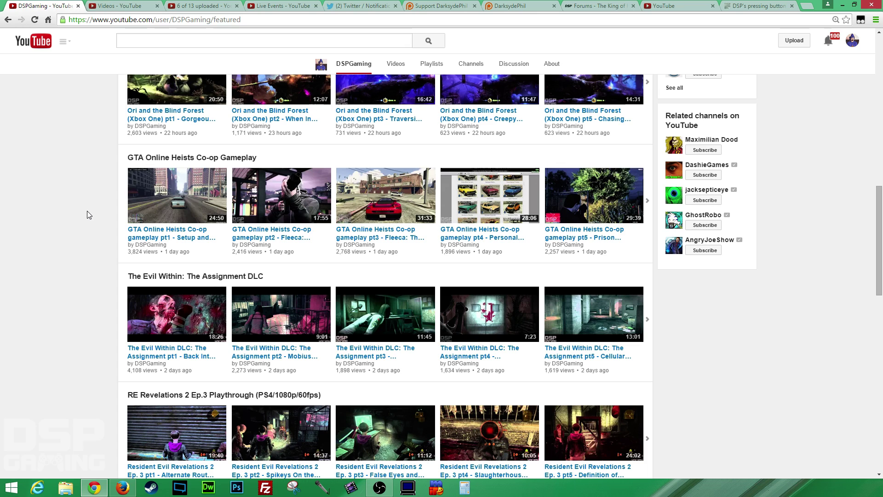
pyautogui.scroll(-1, 87, 211)
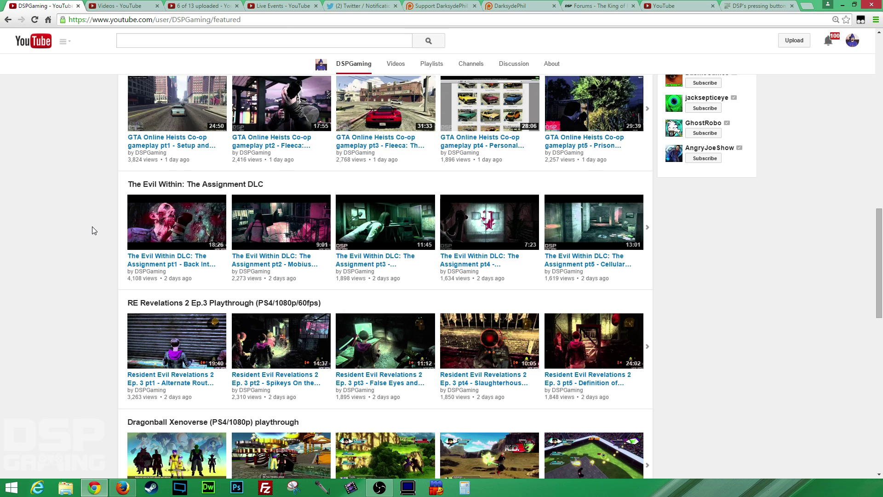
pyautogui.moveTo(593, 221)
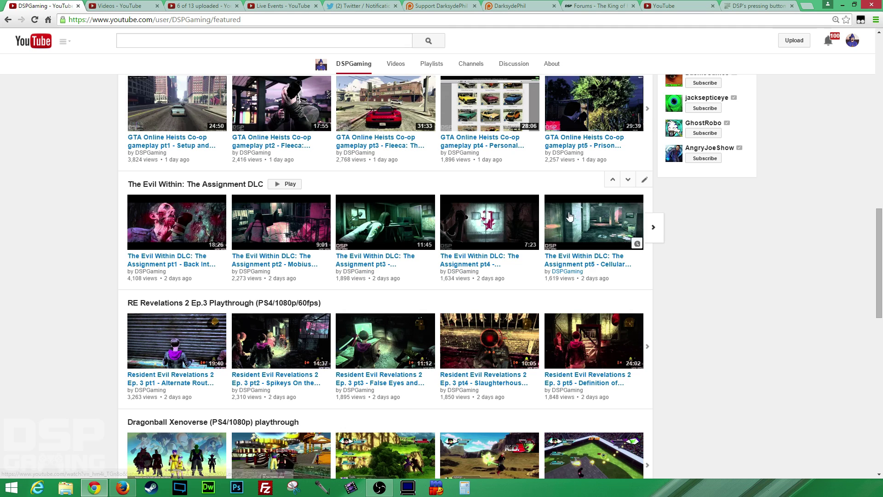
pyautogui.scroll(-1, 56, 230)
pyautogui.scroll(-1, 71, 234)
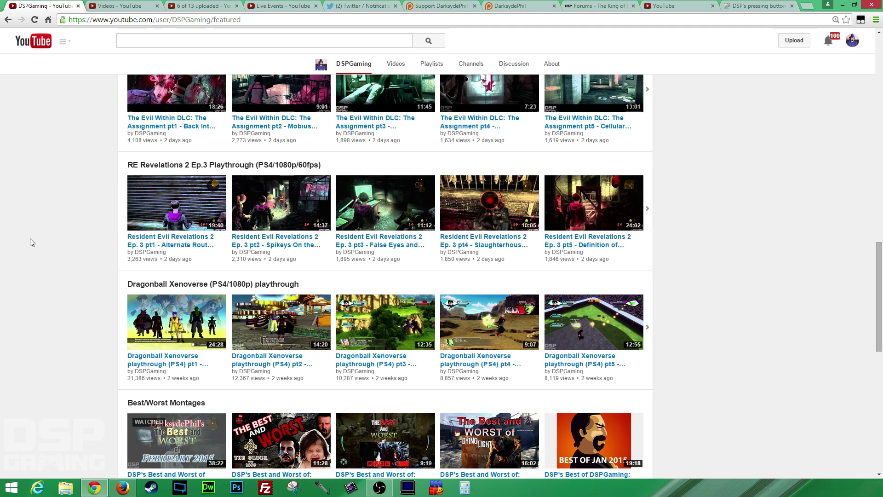
pyautogui.scroll(-2, 29, 238)
pyautogui.scroll(-1, 35, 242)
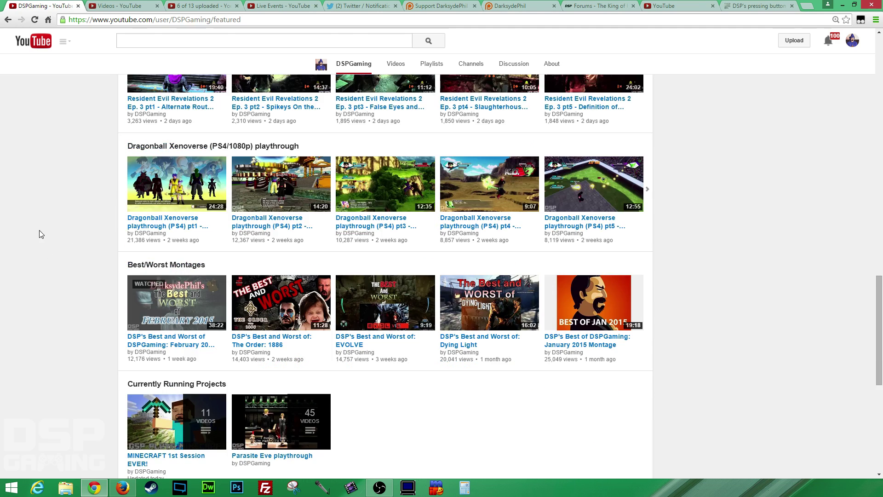
pyautogui.scroll(-5, 44, 230)
pyautogui.scroll(5, 47, 233)
pyautogui.scroll(6, 49, 232)
pyautogui.scroll(6, 58, 246)
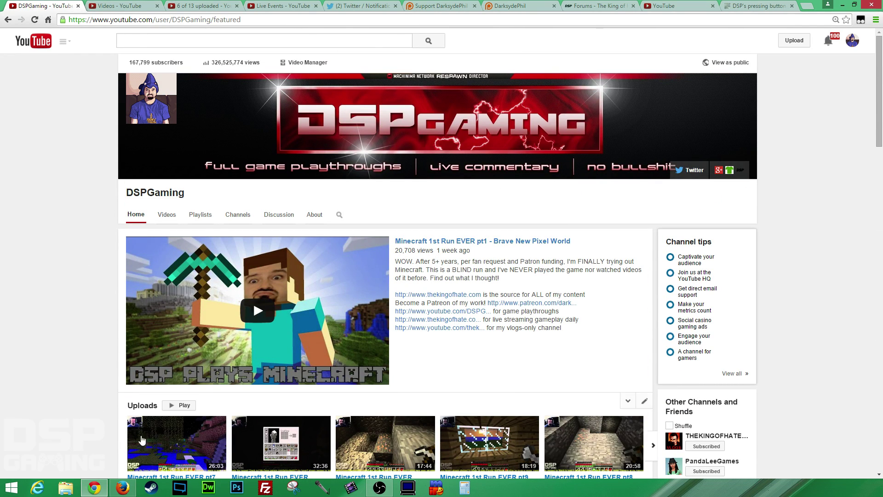
# Switch to the Firefox window showing the THEKINGOFHATEVLOGS channel home page.
pyautogui.click(122, 488)
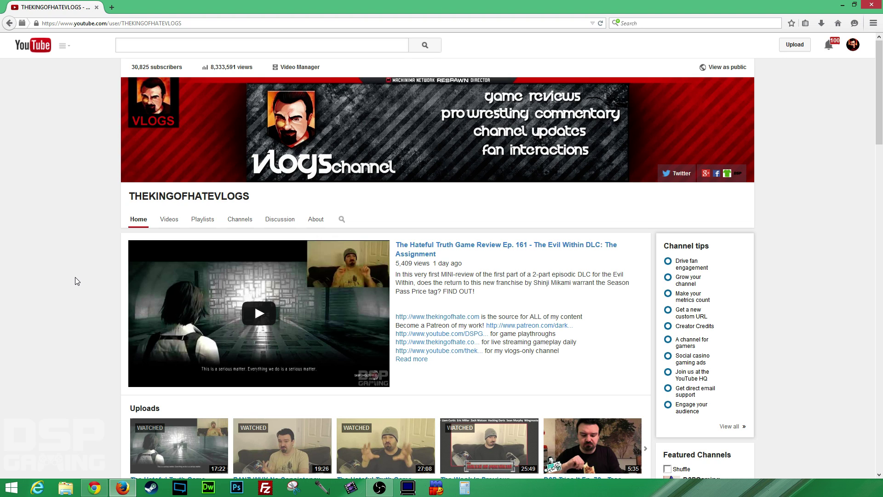
pyautogui.scroll(-6, 76, 276)
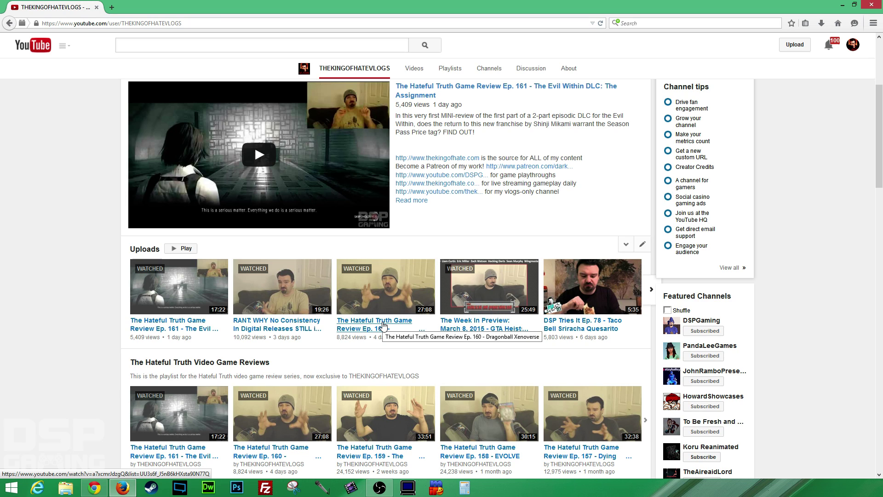
pyautogui.moveTo(385, 414)
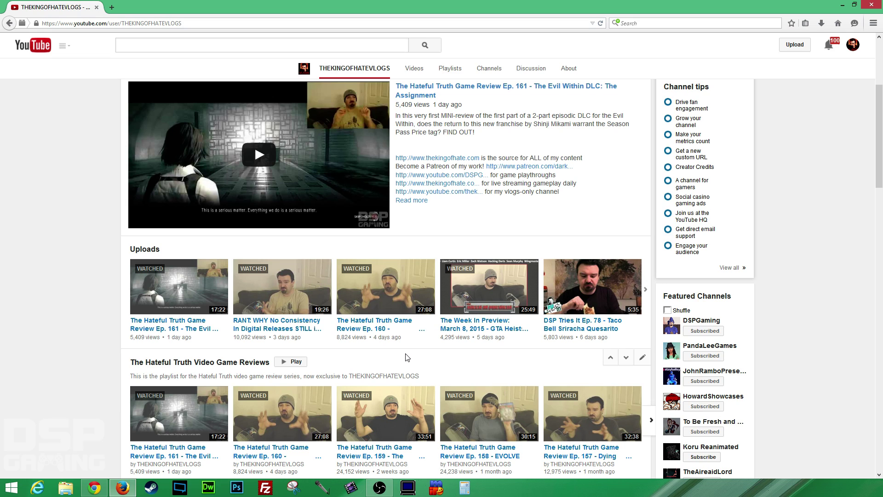
pyautogui.moveTo(387, 297)
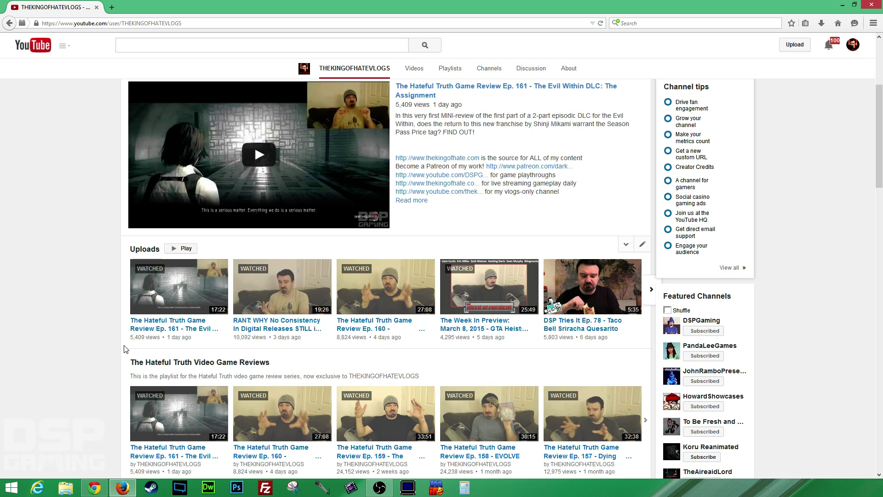
# Page the Uploads shelf to older THEKINGOFHATEVLOGS videos, then back to the newest ones.
pyautogui.click(651, 289)
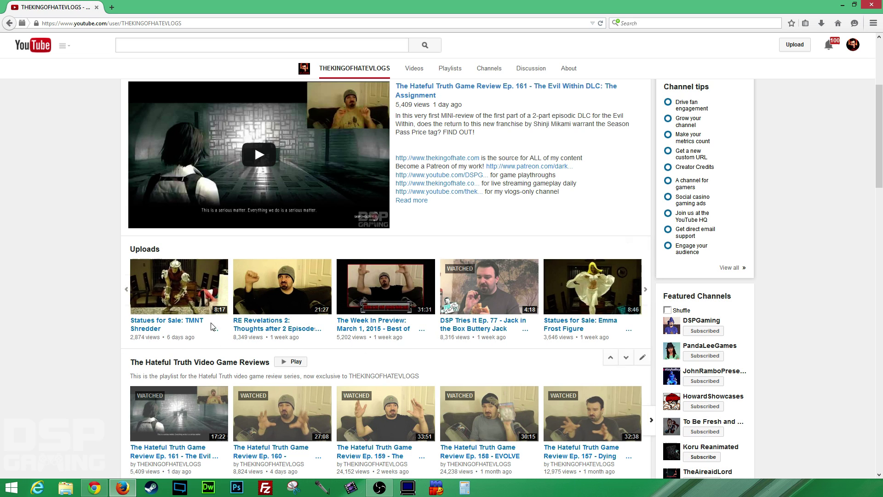
pyautogui.moveTo(119, 298)
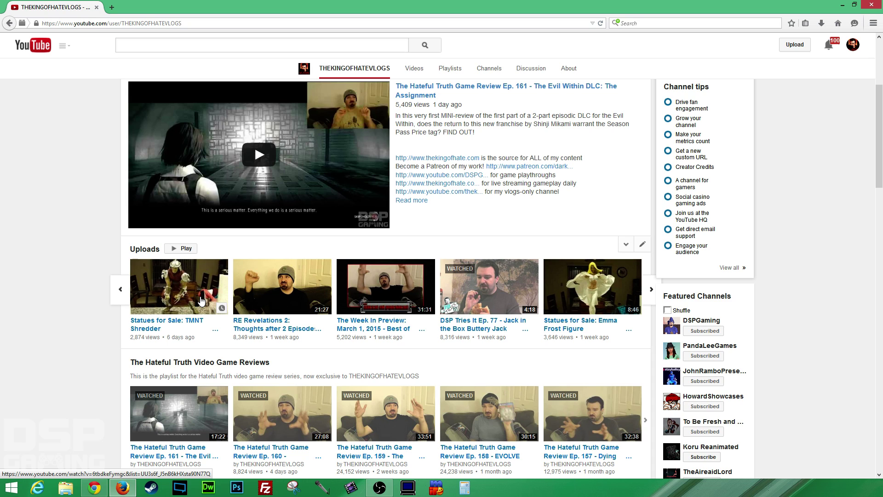
pyautogui.click(121, 293)
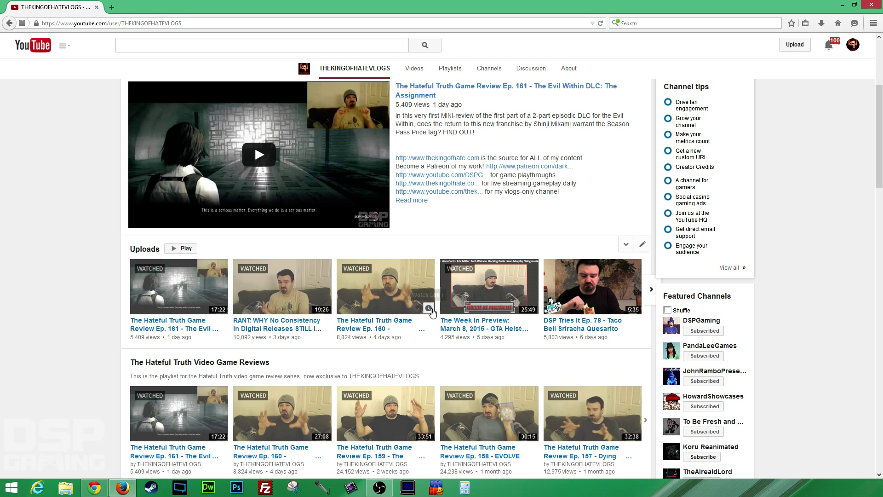
pyautogui.moveTo(488, 285)
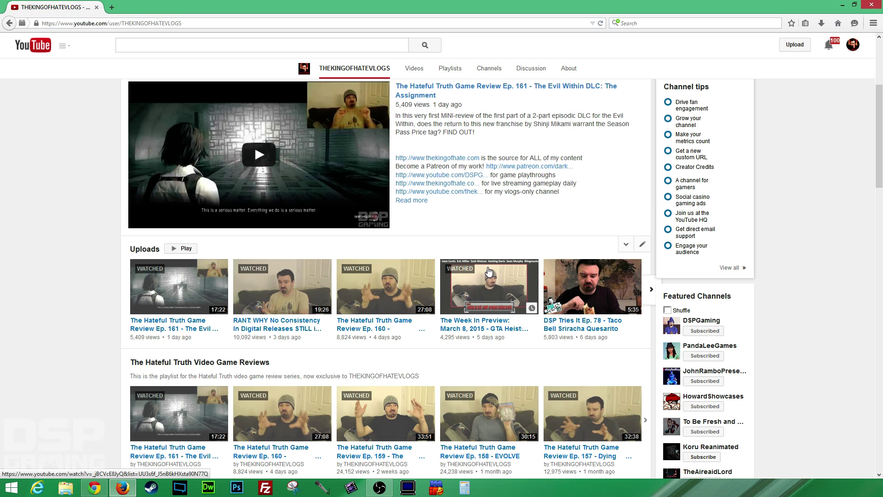
pyautogui.scroll(6, 68, 269)
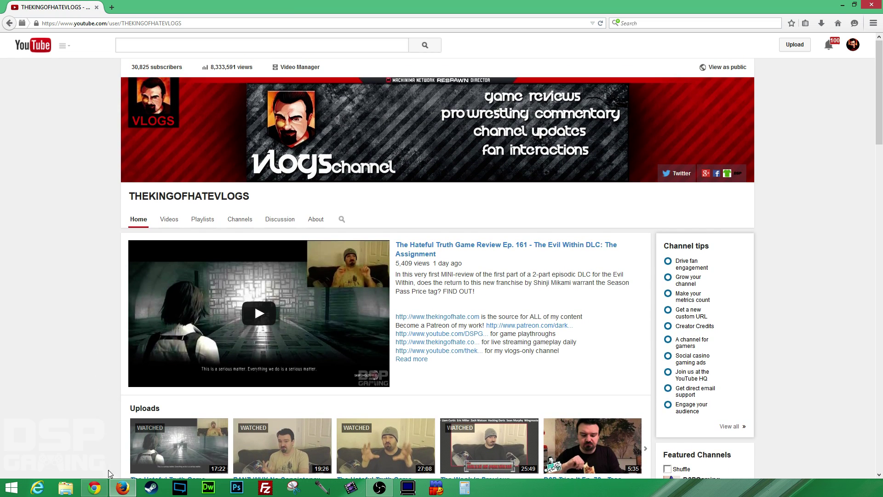
# Flip between the Chrome and Firefox windows, ending on the DSPGaming channel home page.
pyautogui.click(95, 488)
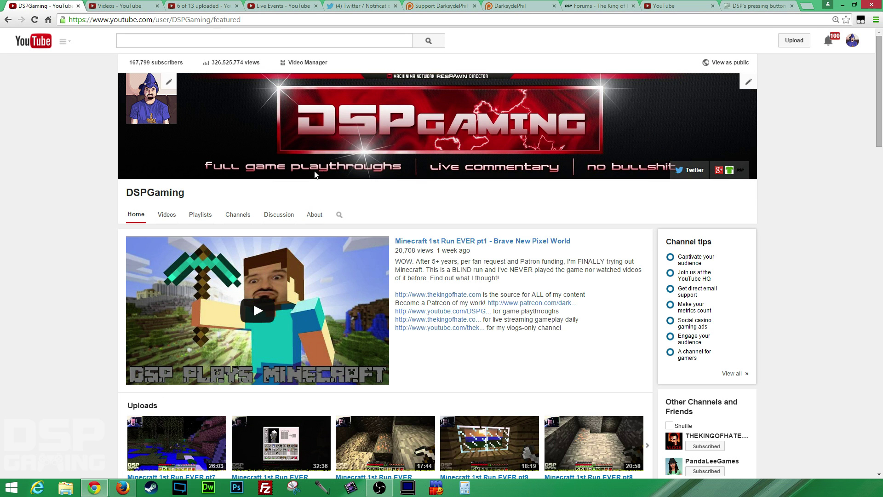
pyautogui.click(121, 487)
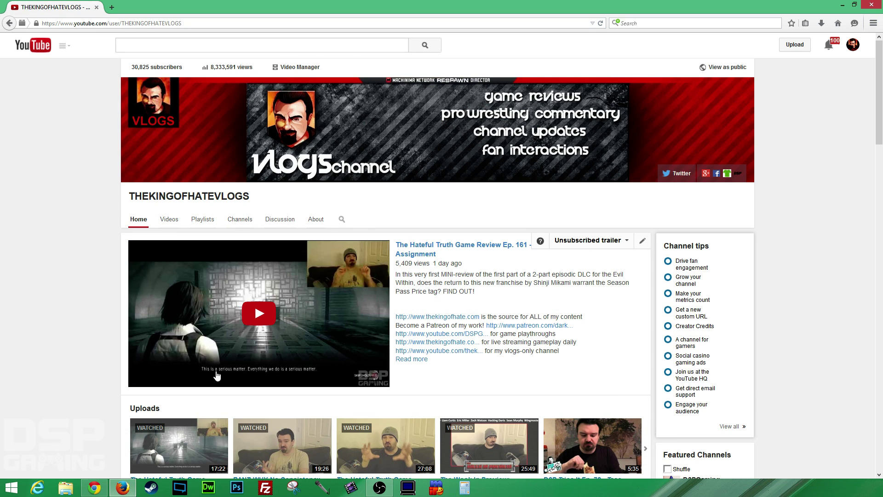
pyautogui.click(95, 488)
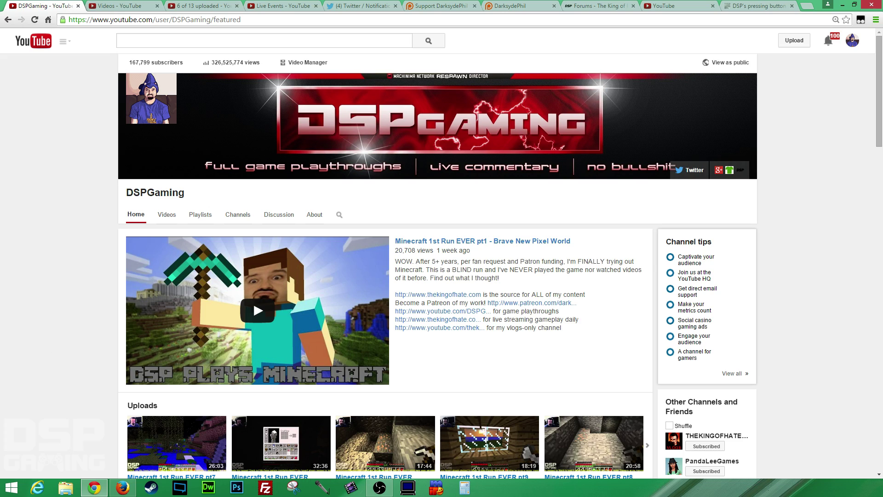